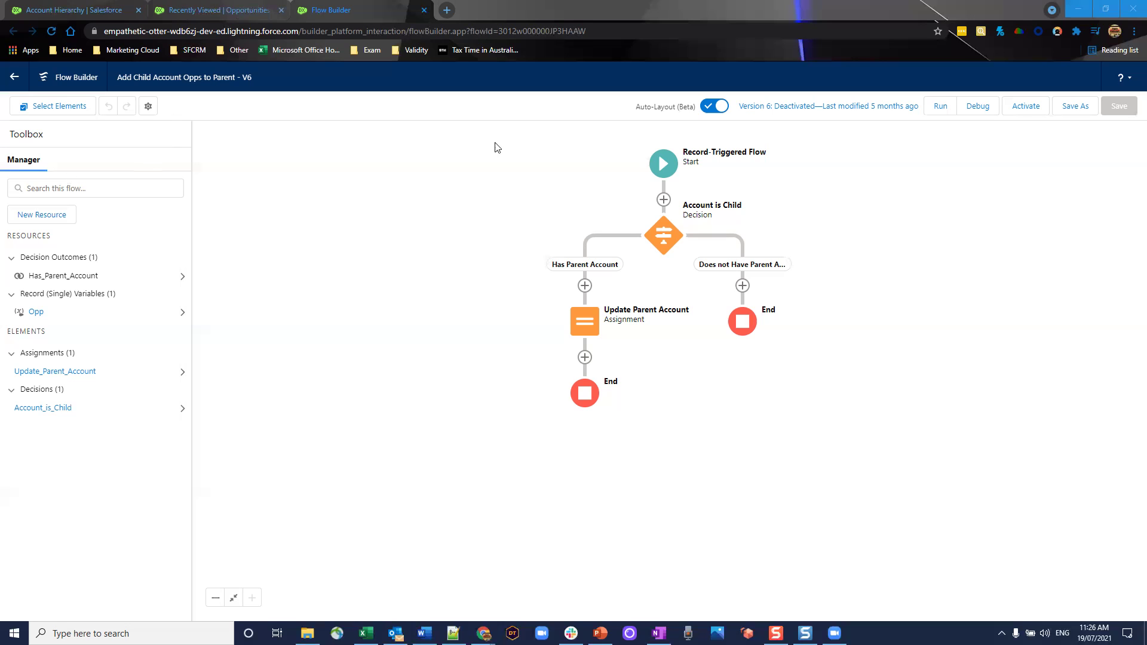
Inspect the Opportunity start trigger and its object setting, leaving them unchanged
left_click(660, 178)
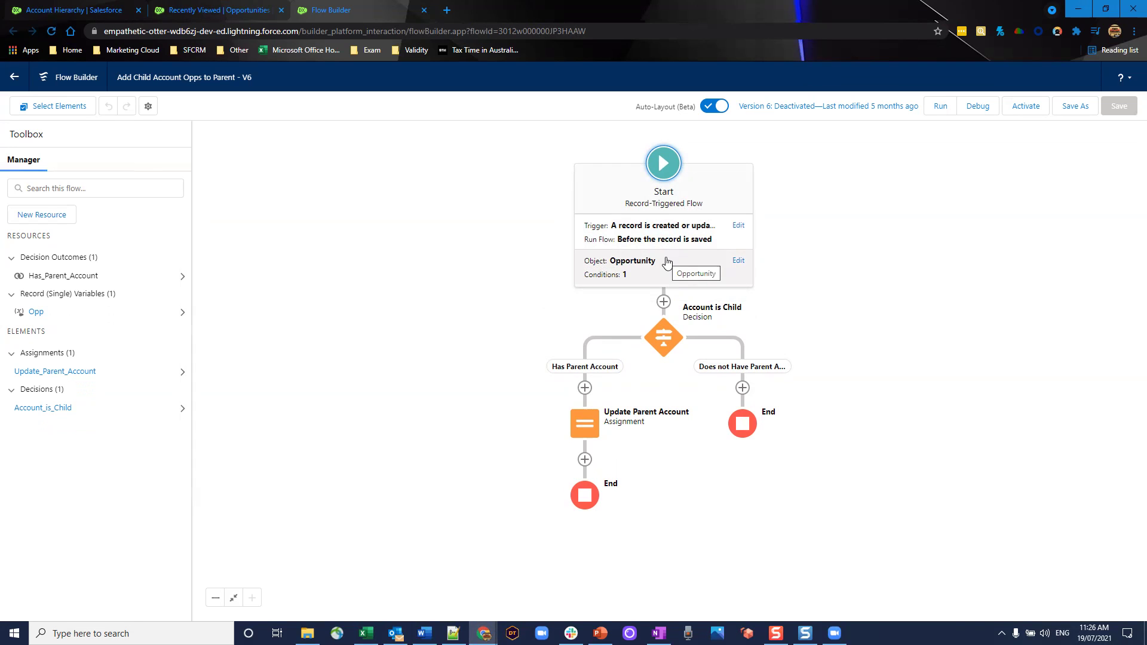
left_click(667, 263)
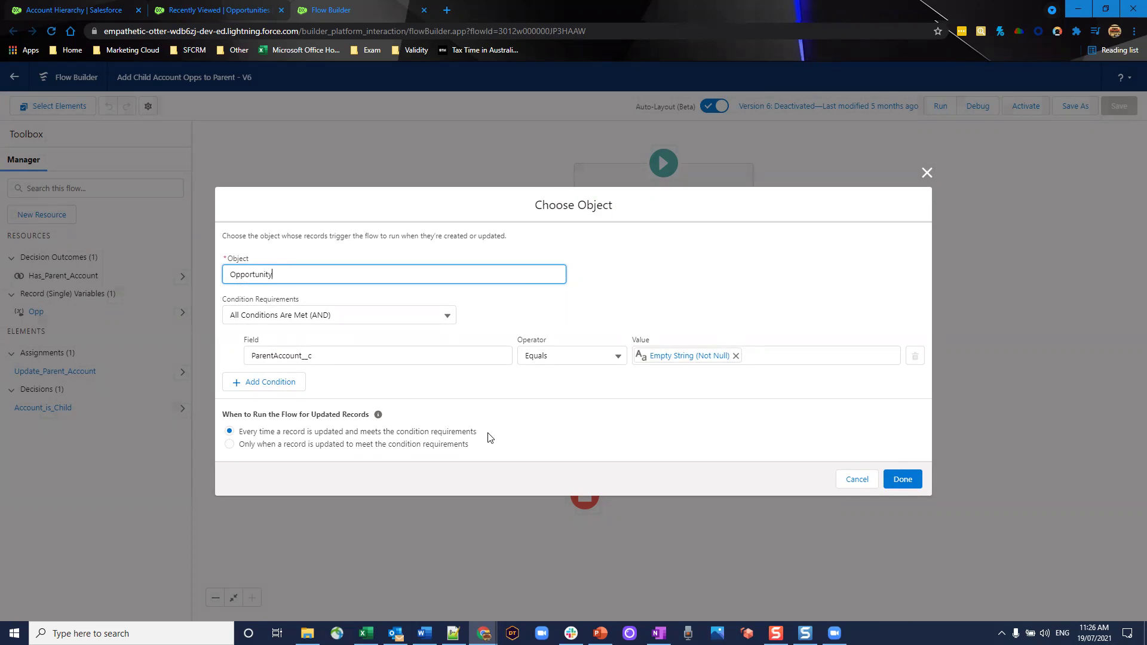
left_click(852, 476)
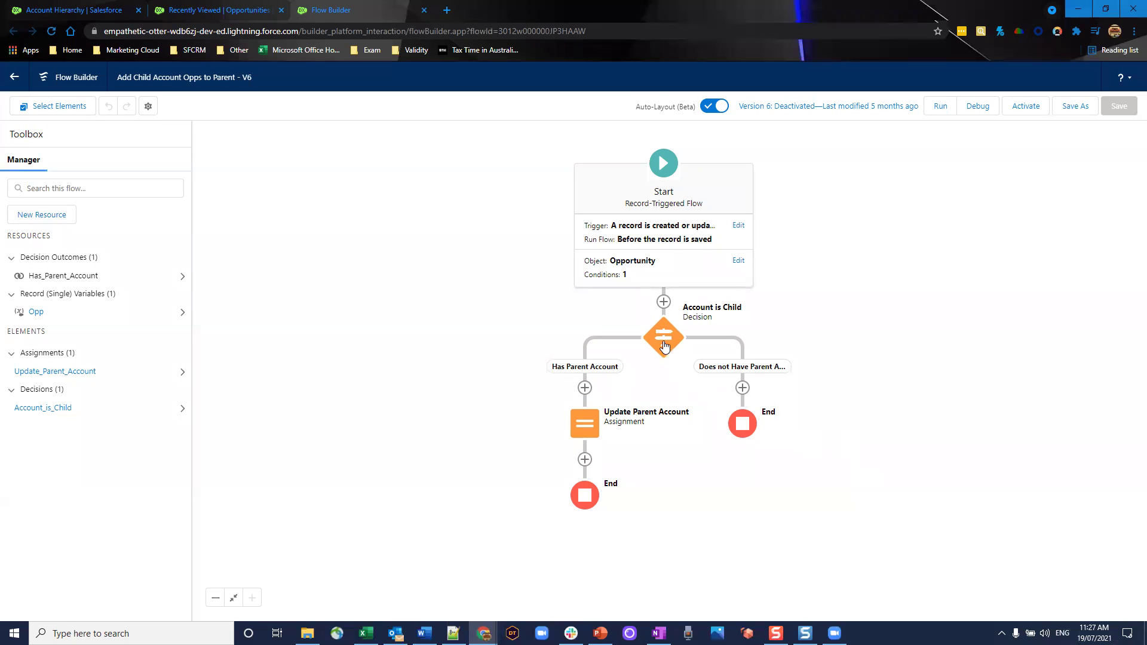
Edit the Account is Child decision and clear the Has Parent Account condition's resource
left_click(664, 339)
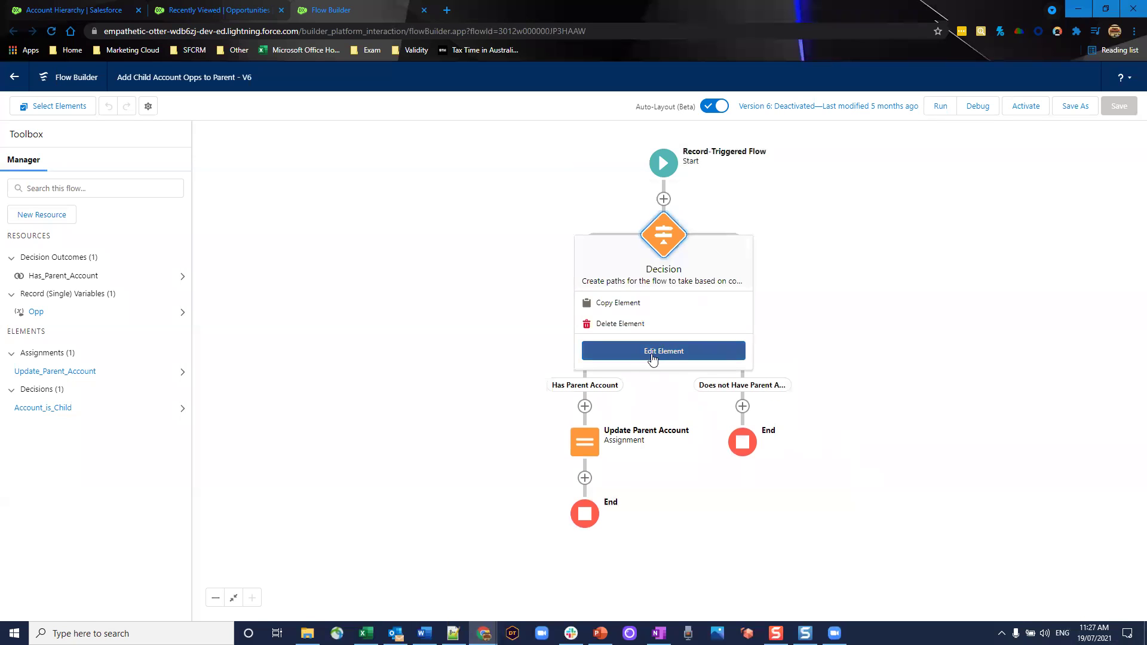
left_click(661, 352)
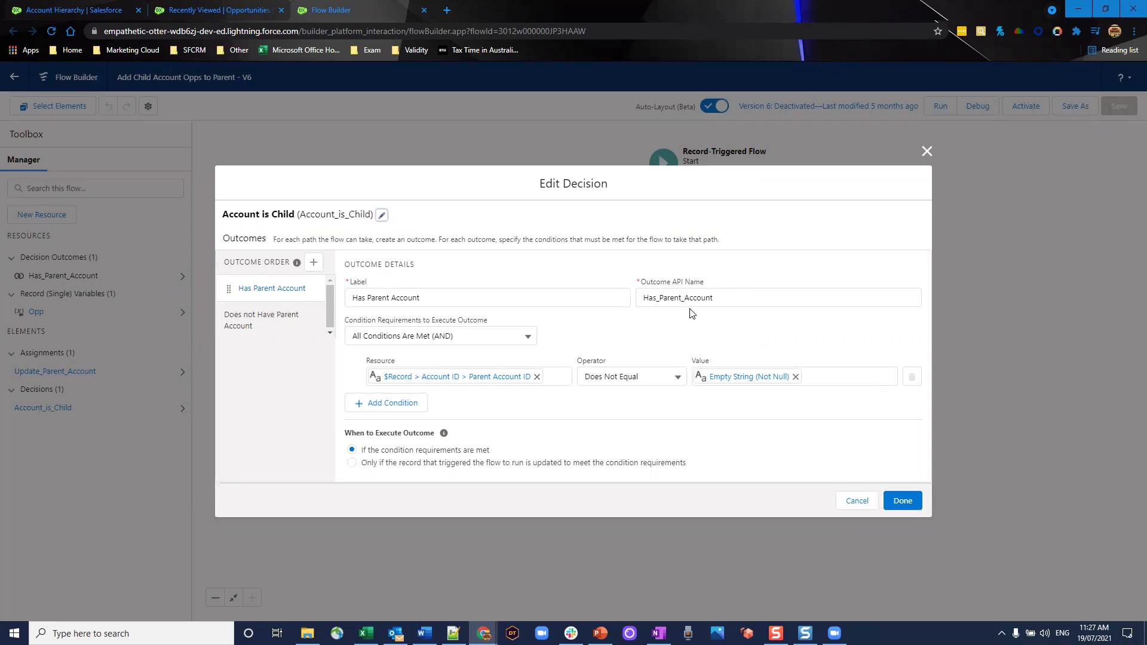
left_click(412, 376)
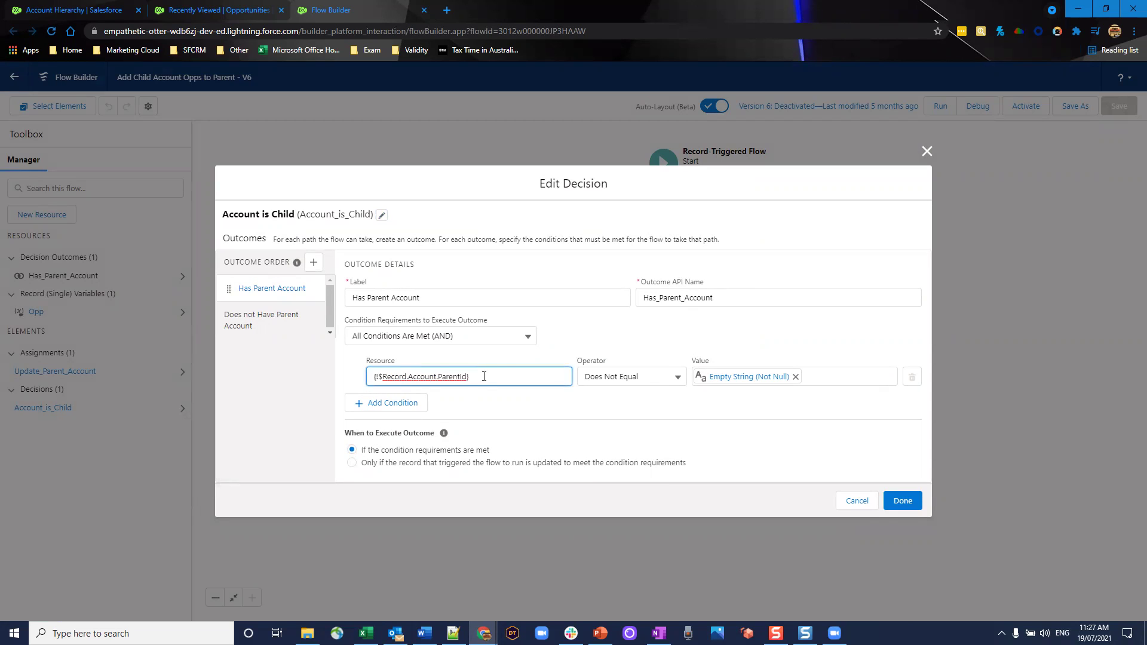
left_click_drag(483, 377, 363, 378)
key("BackSpace")
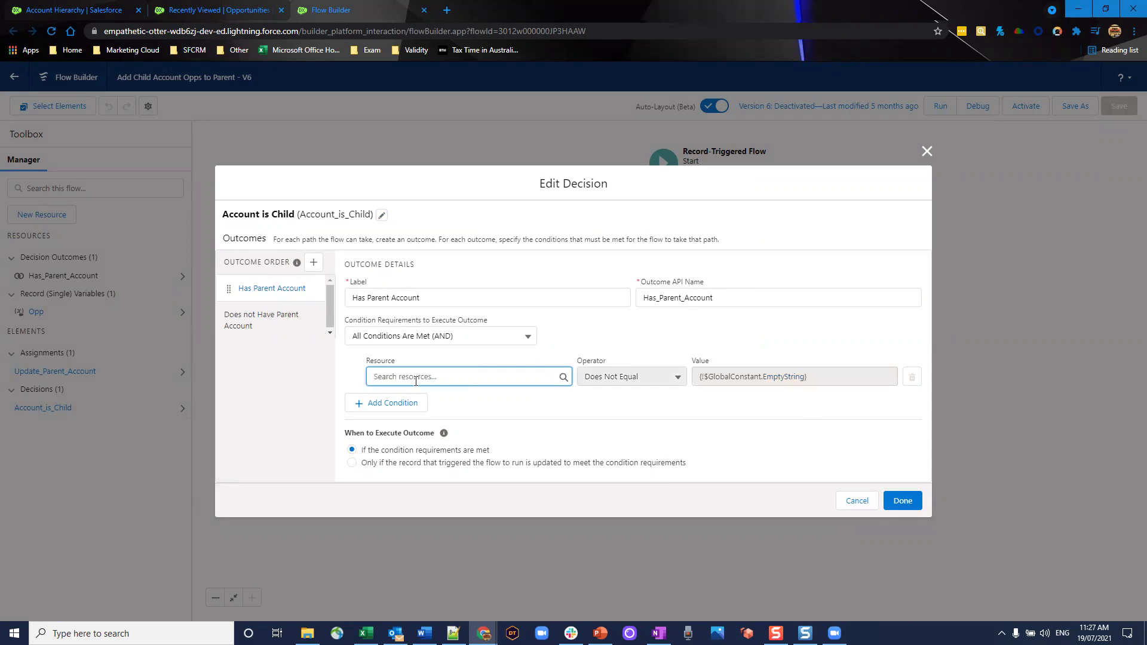
Set the condition resource to {!$Record.Account.ParentId}, finding the Parent Account ID field via 'Pare'
left_click(453, 375)
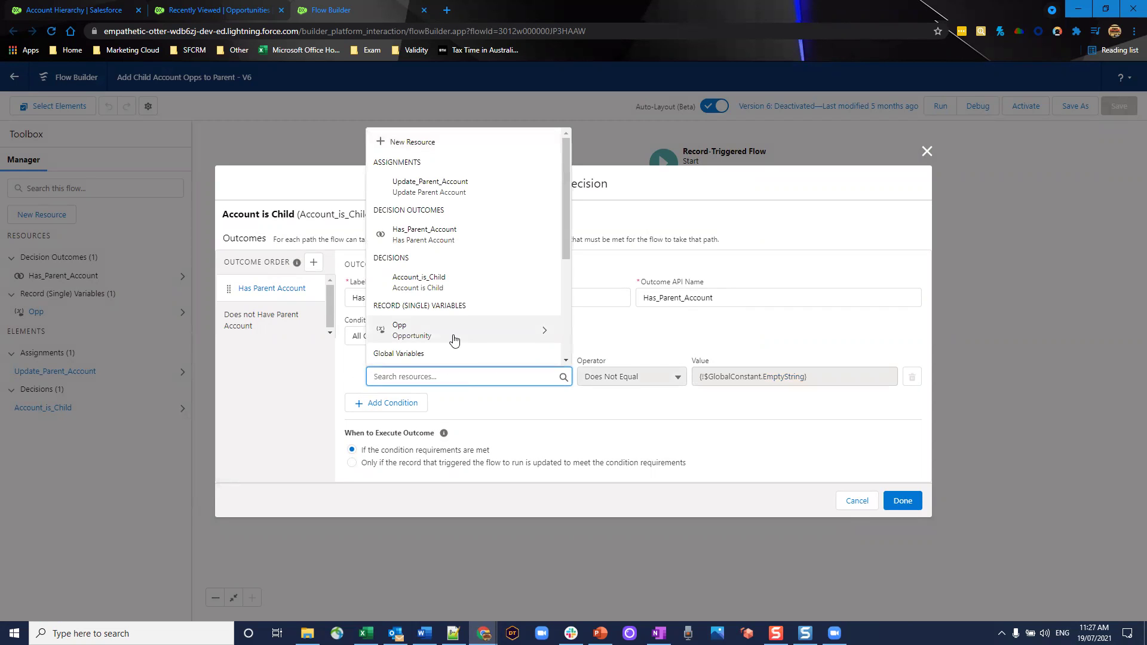
scroll(454, 298, "down", 2)
scroll(466, 241, "down", 2)
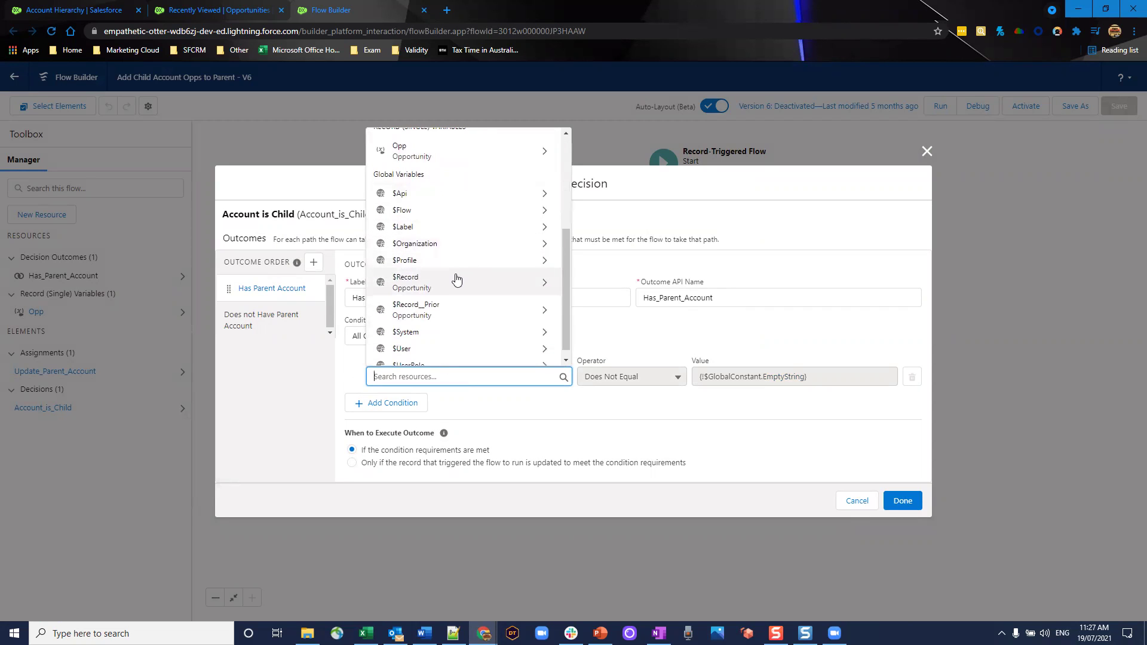
left_click(457, 281)
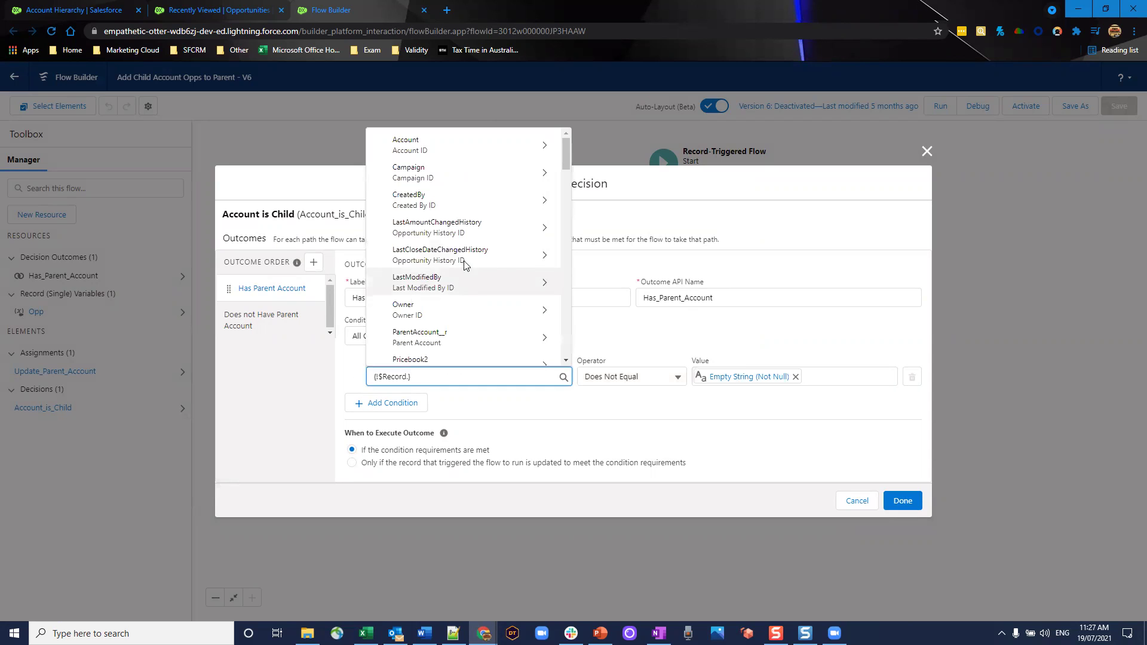
left_click(404, 144)
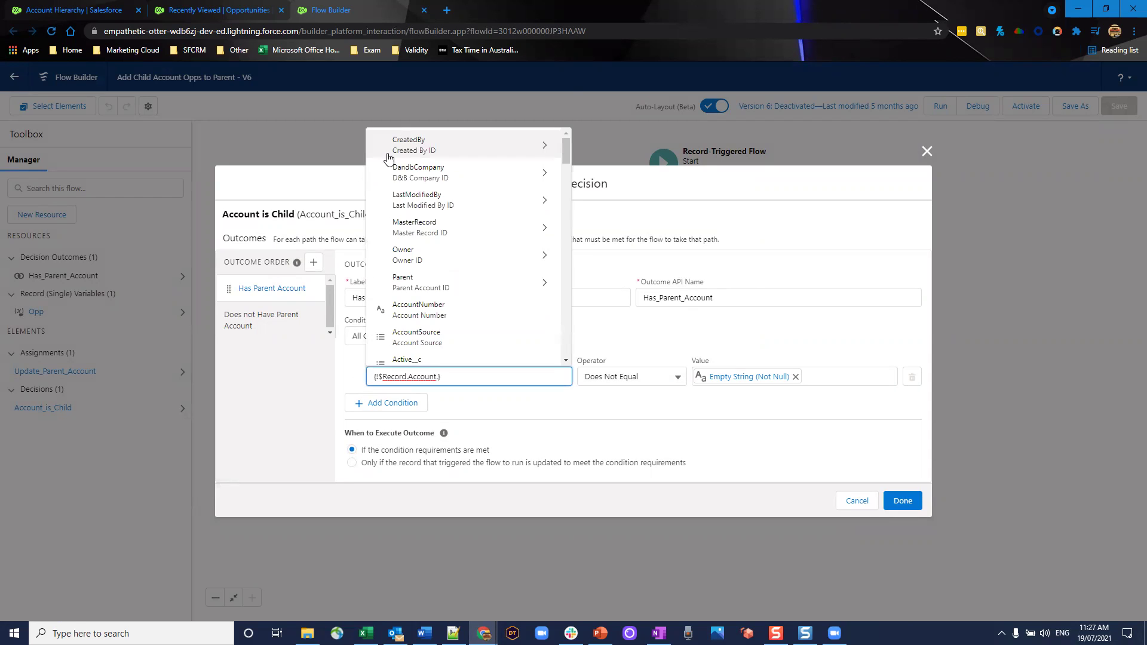
scroll(402, 237, "down", 1)
scroll(403, 233, "down", 5)
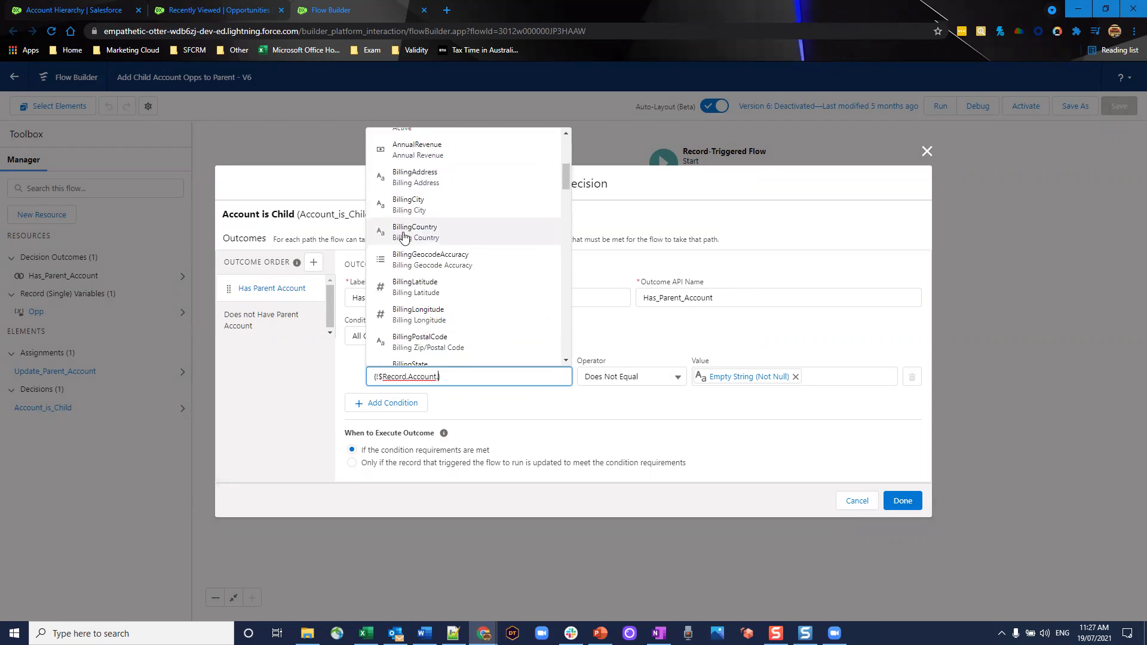
type("Pare")
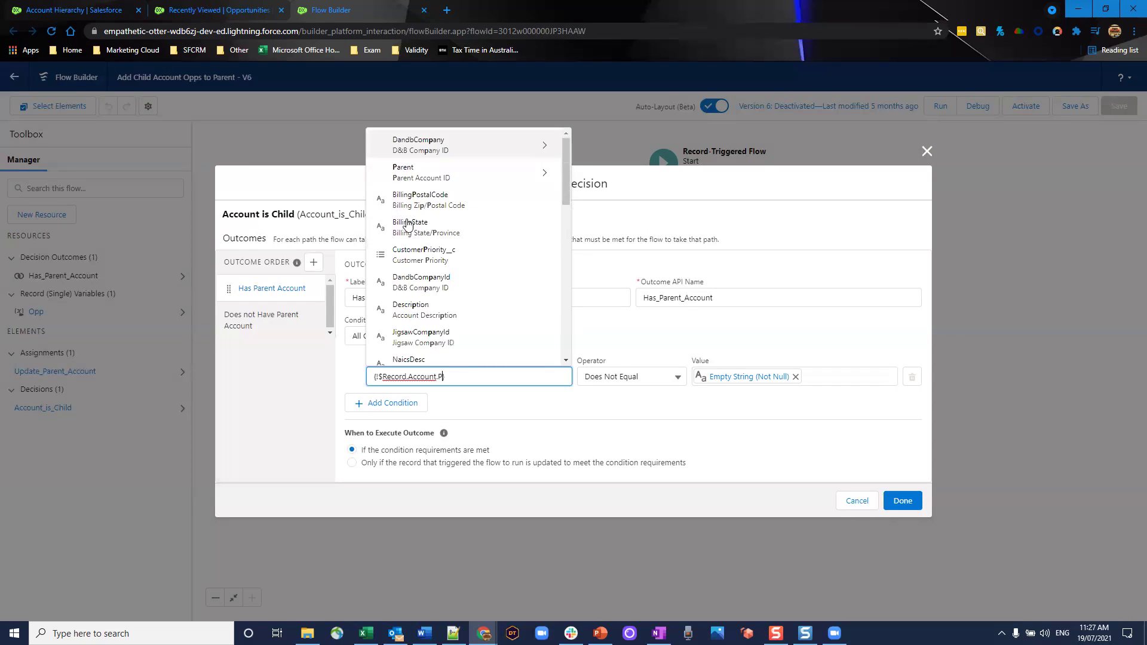
left_click(532, 352)
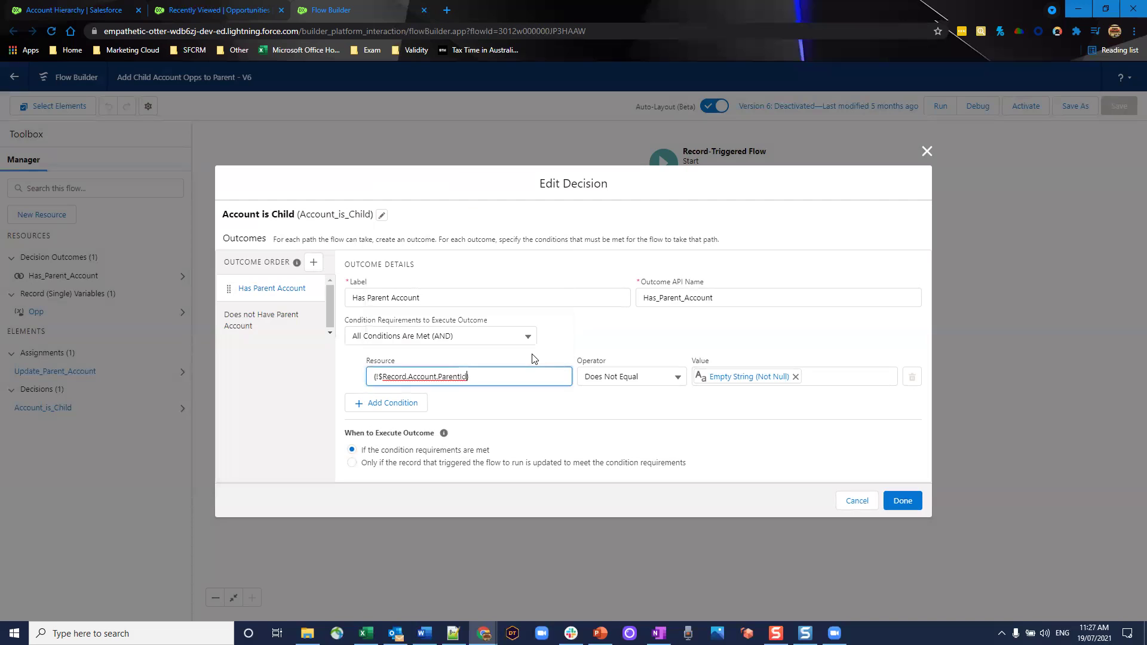
left_click(647, 397)
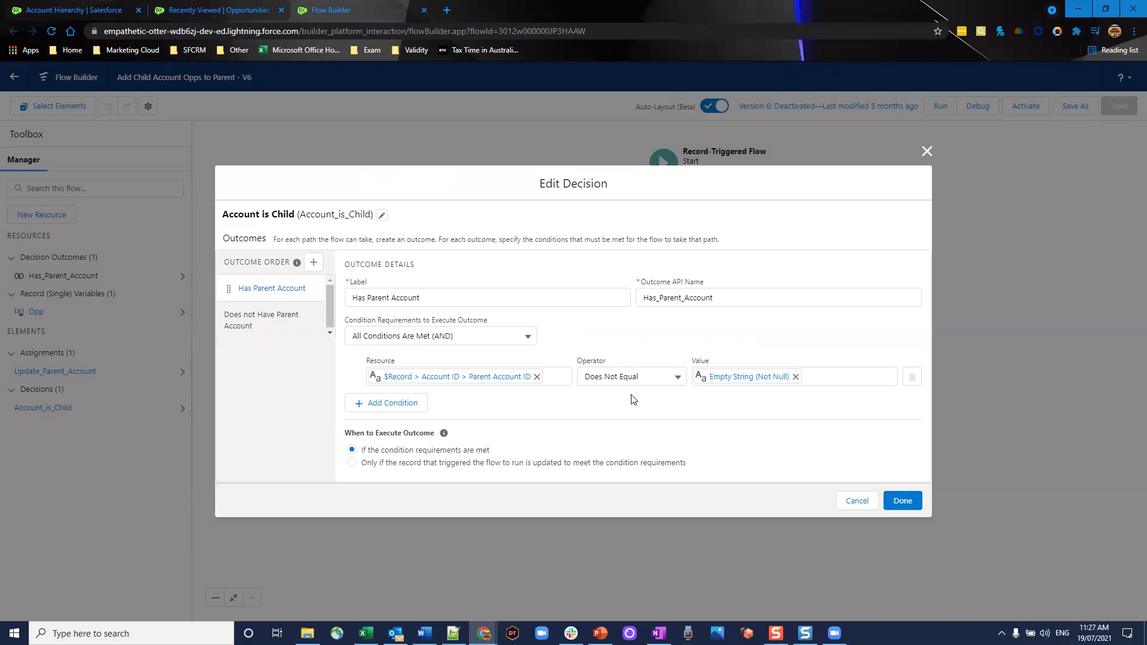
Review the Has and Does not Have Parent Account outcomes, then save the decision
left_click(300, 328)
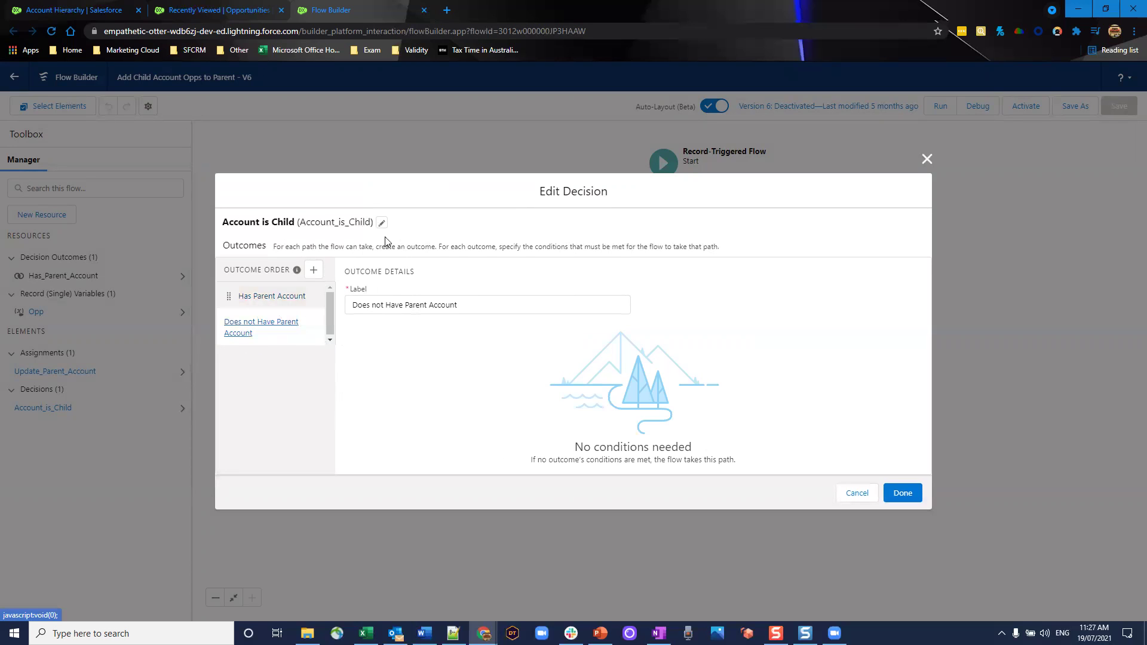
left_click(284, 295)
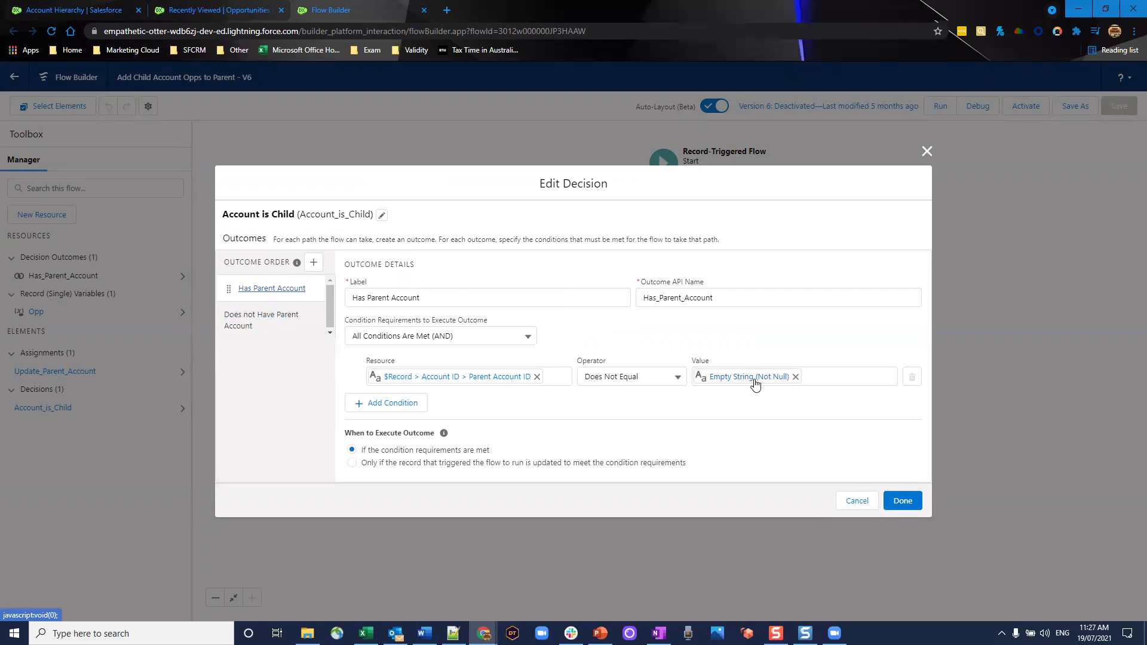
left_click(272, 319)
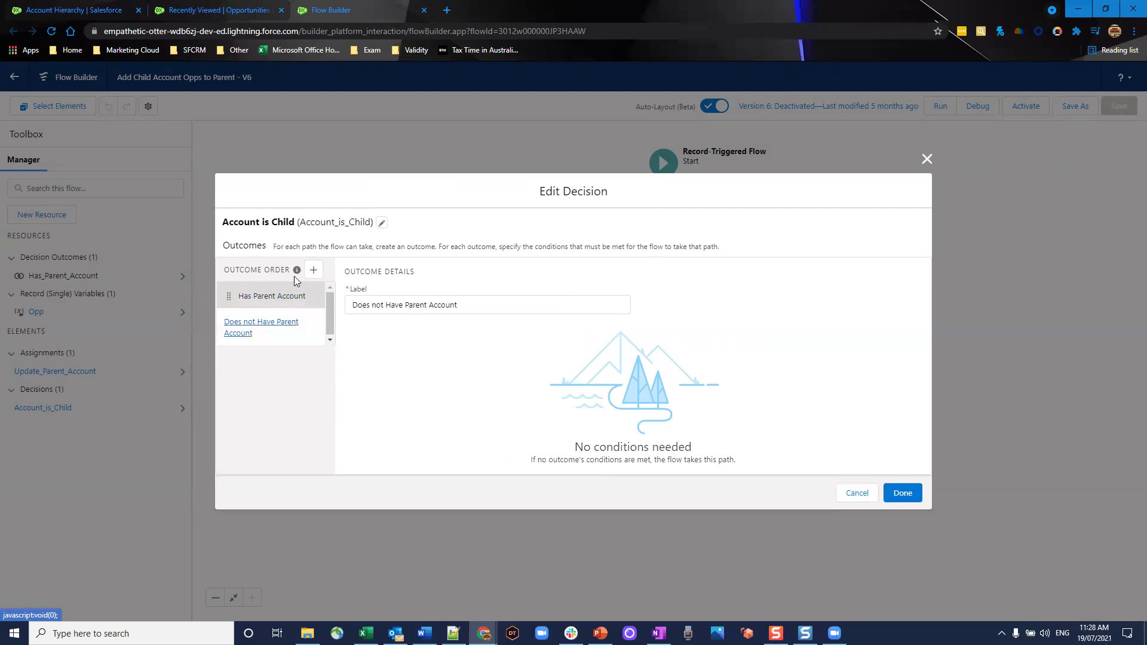
left_click(902, 492)
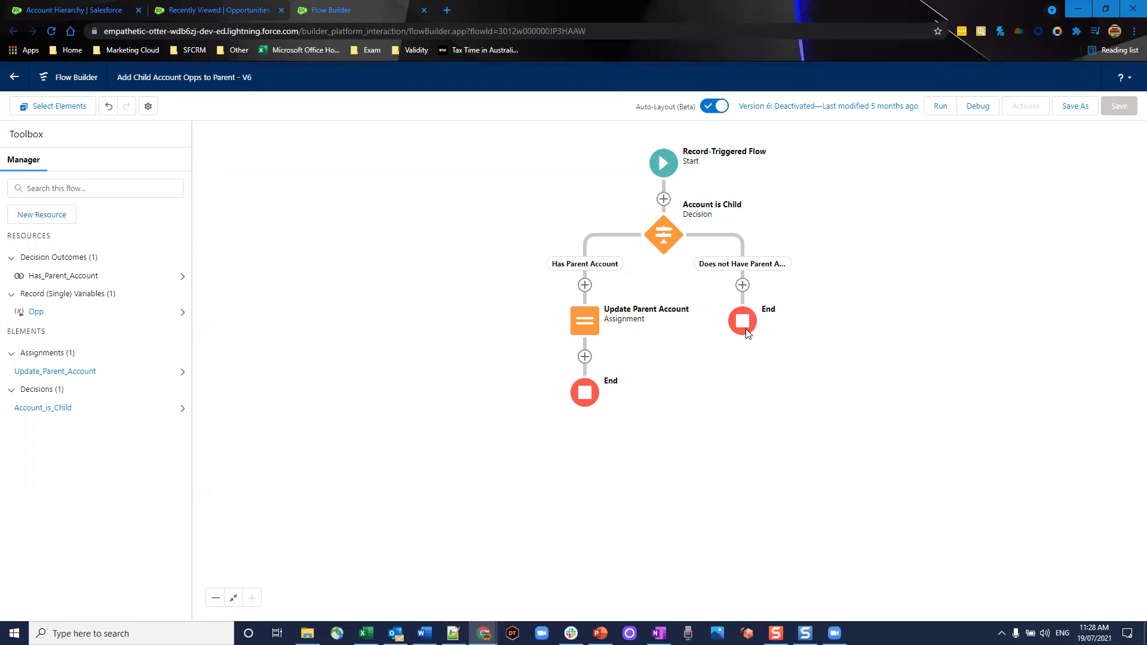
Confirm the Update Parent Account assignment setting $Record > Parent Account to the account's Parent Account
left_click(582, 321)
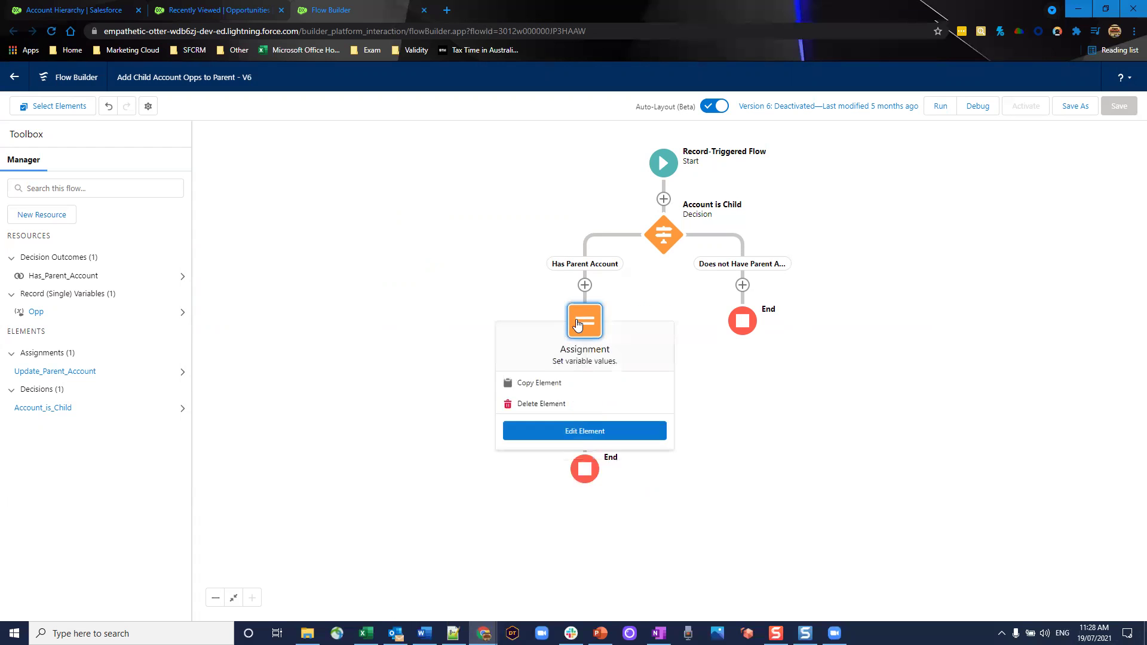
left_click(591, 431)
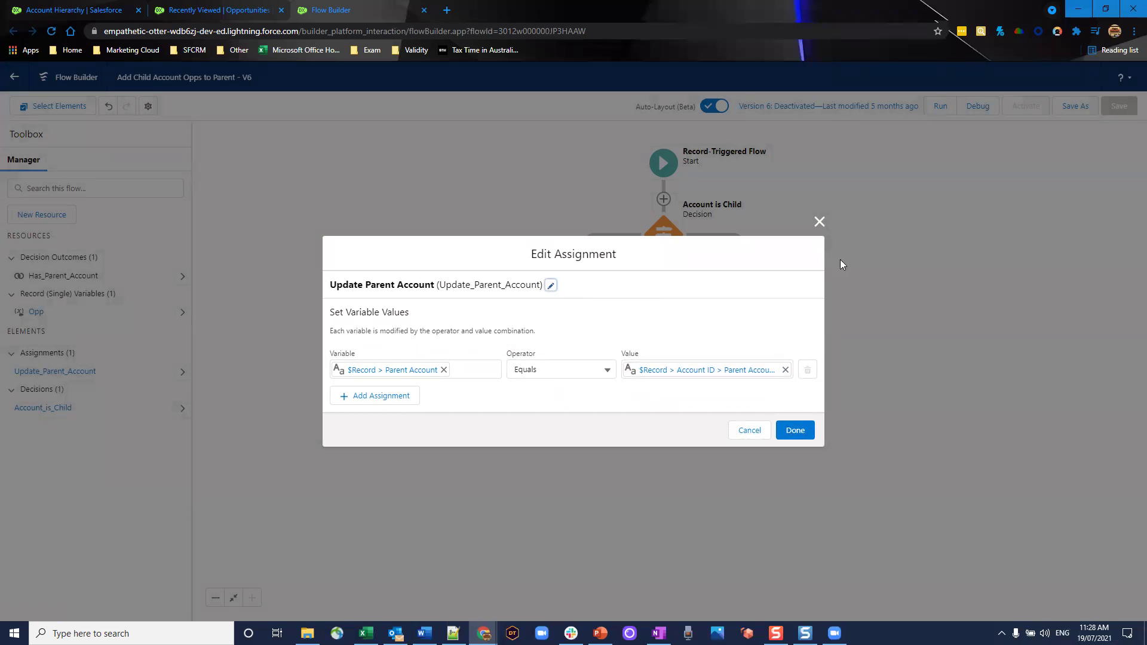
left_click(819, 223)
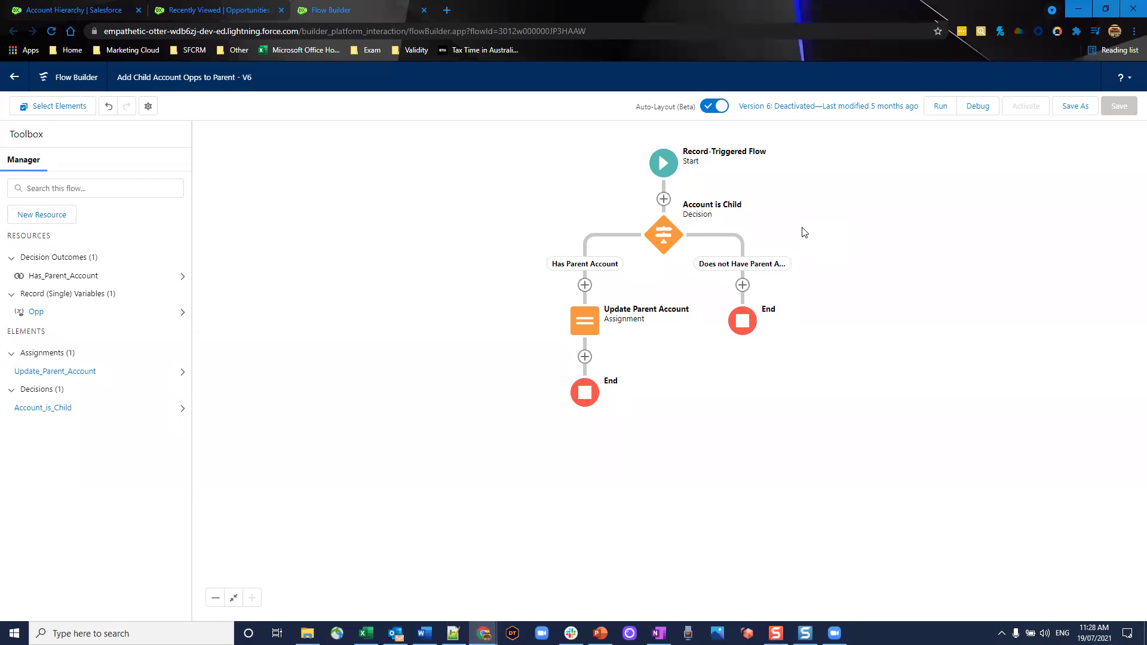
Check the account hierarchy, then switch to the recently viewed Opportunities list
left_click(118, 6)
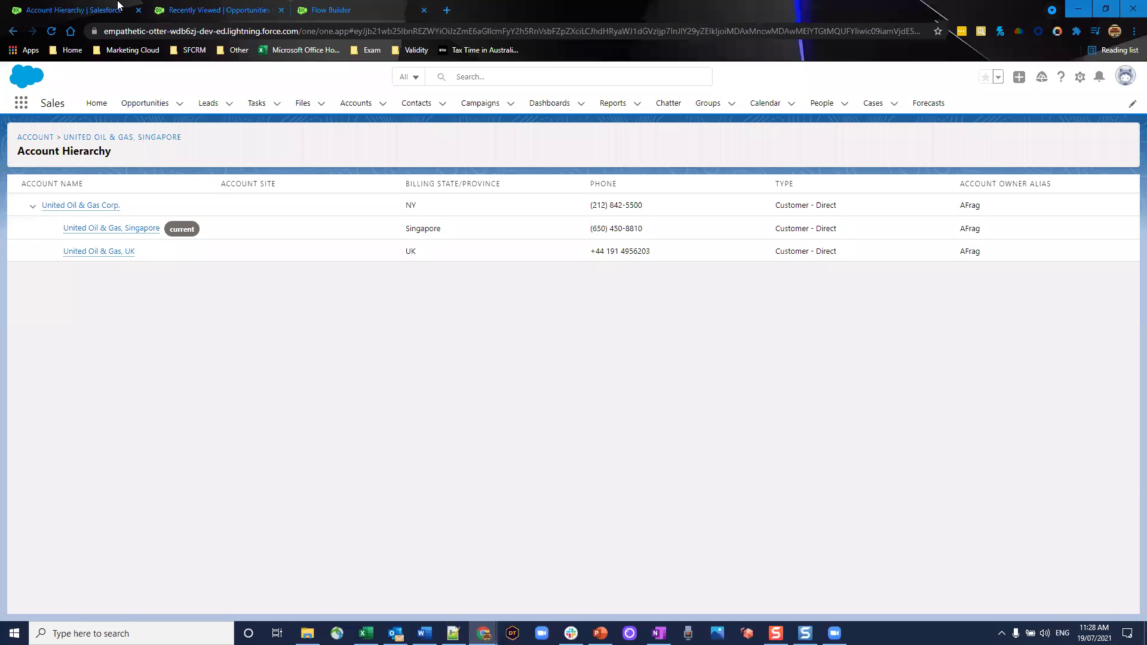
mouse_move(62, 207)
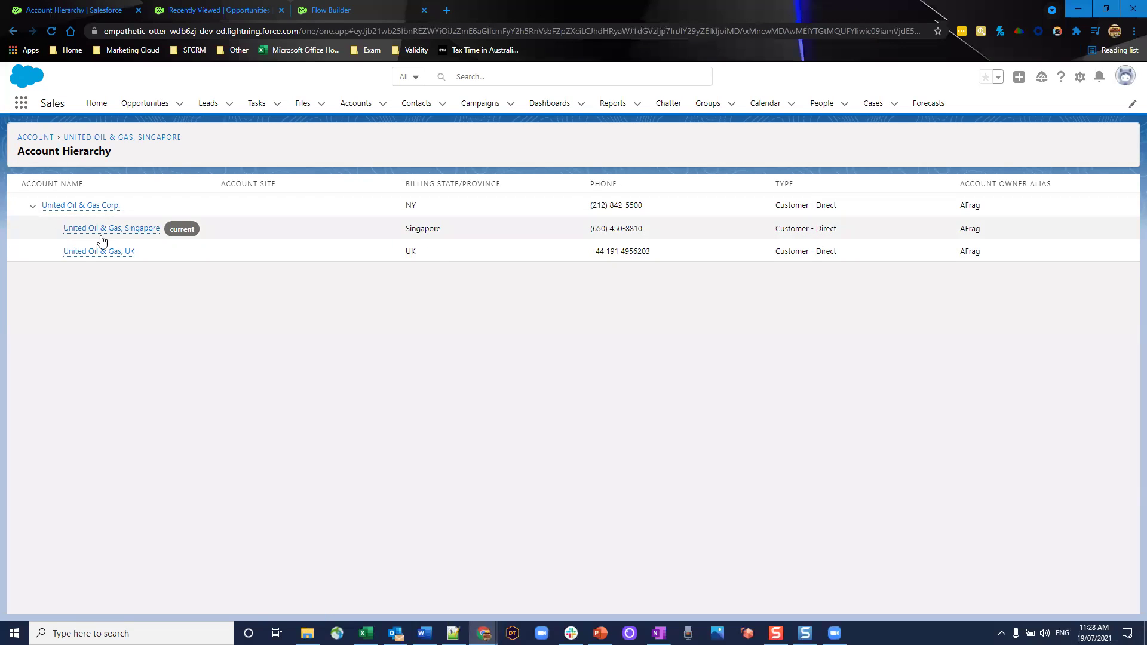
left_click(195, 6)
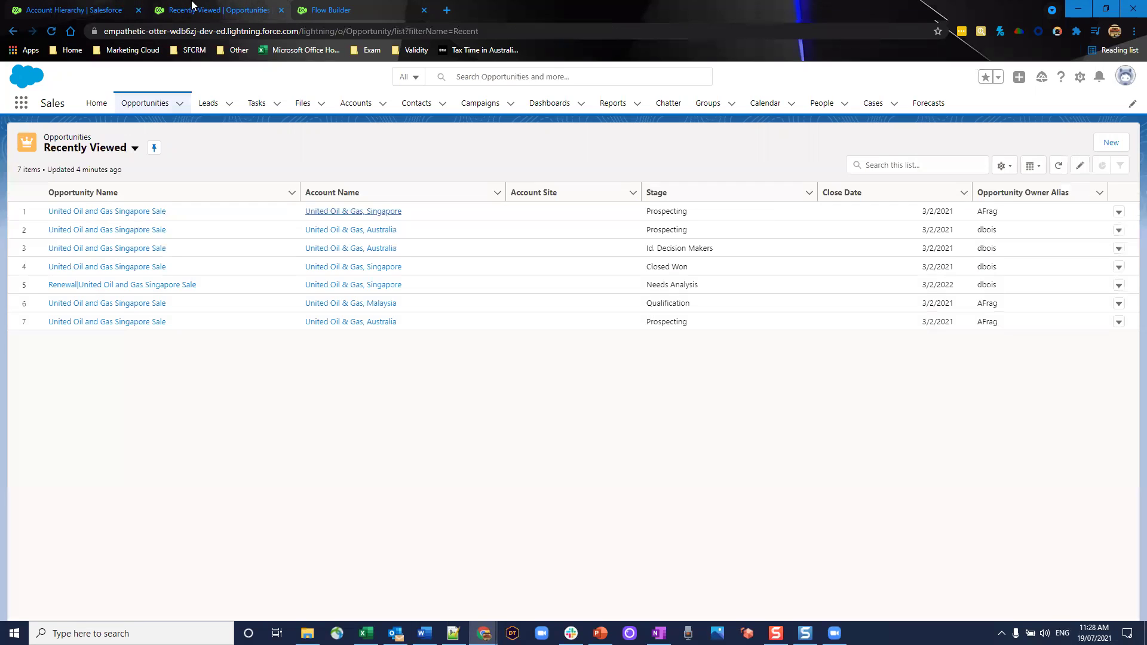
Start opportunity 'Test' for United Oil & Gas, Singapore with $100,000.00, closing 20/7/2021
left_click(1111, 144)
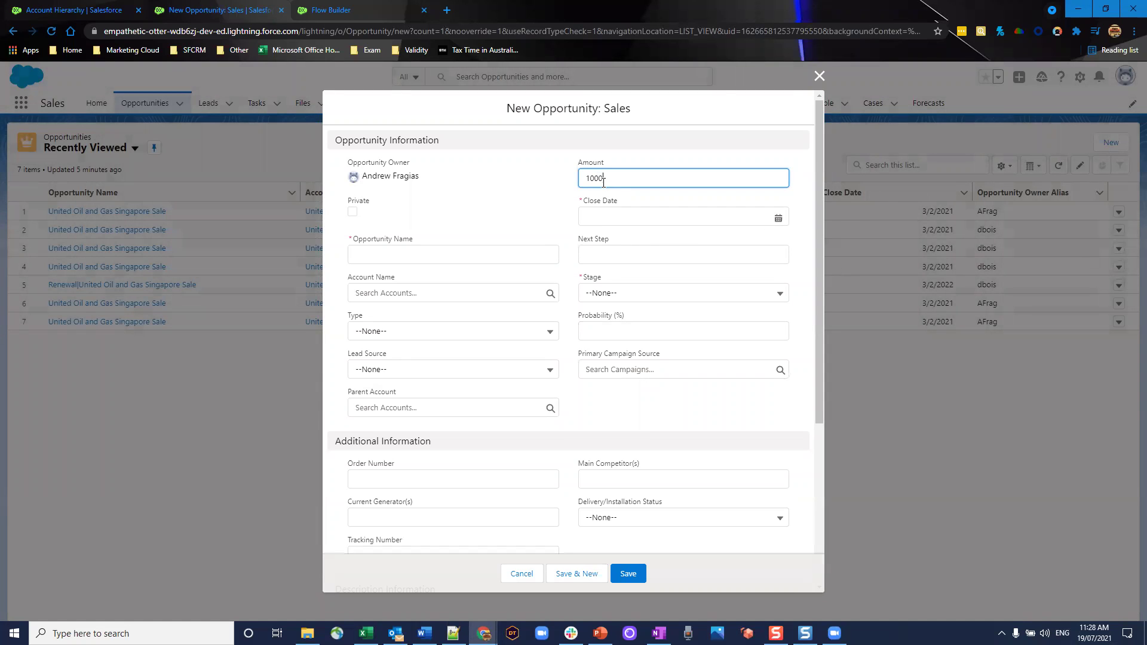
left_click(672, 216)
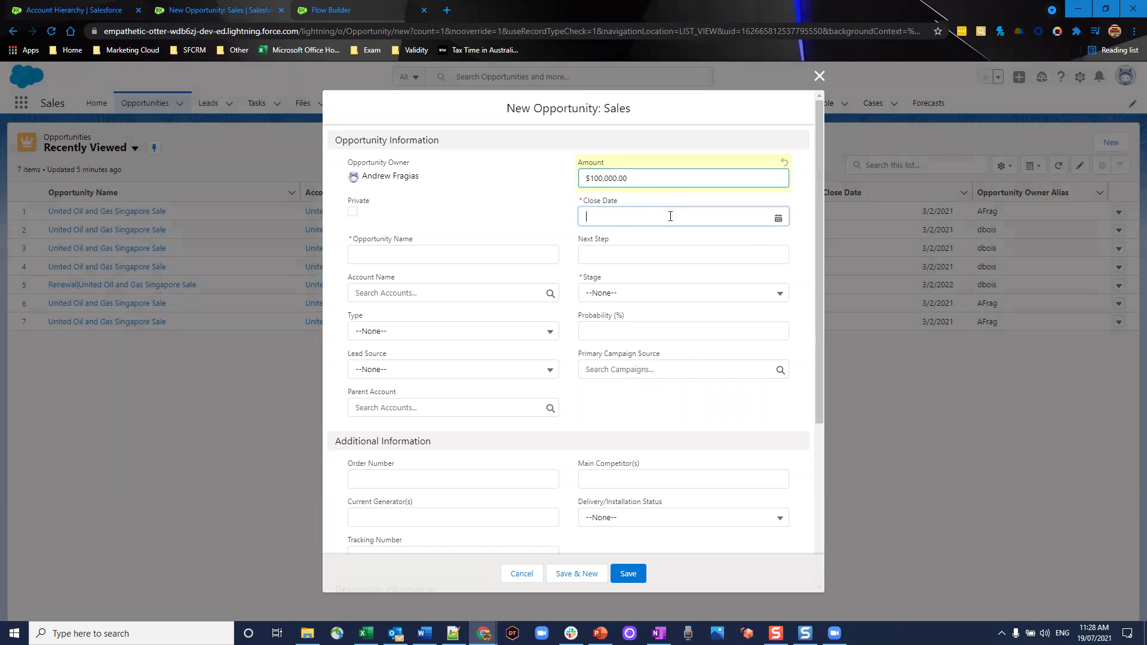
left_click(681, 356)
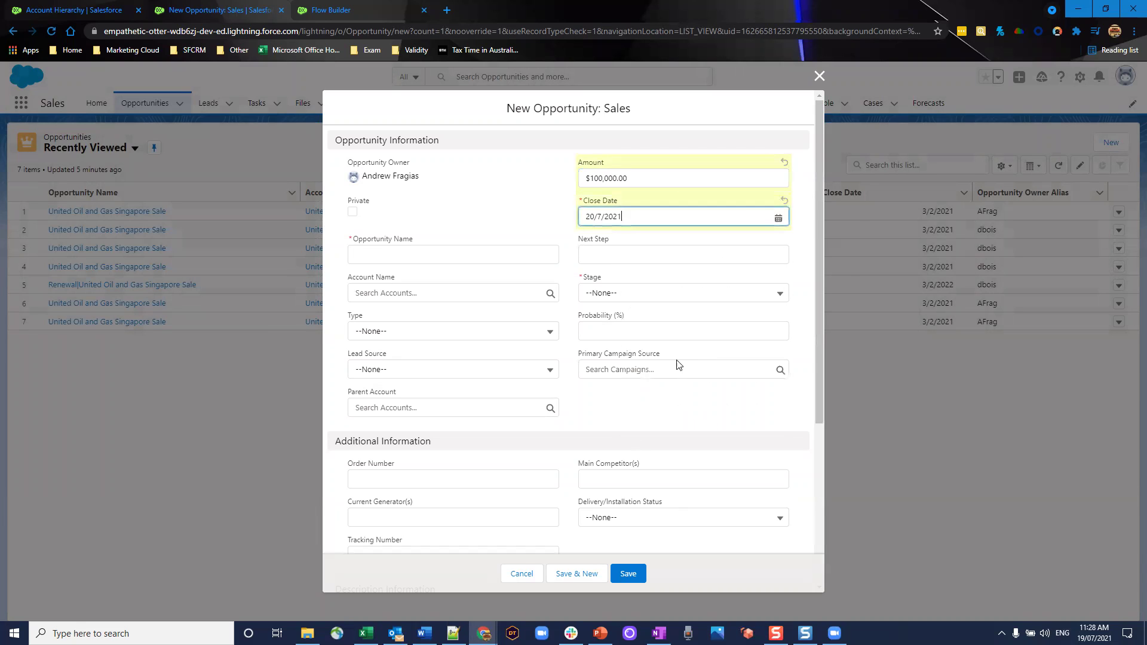
left_click(449, 258)
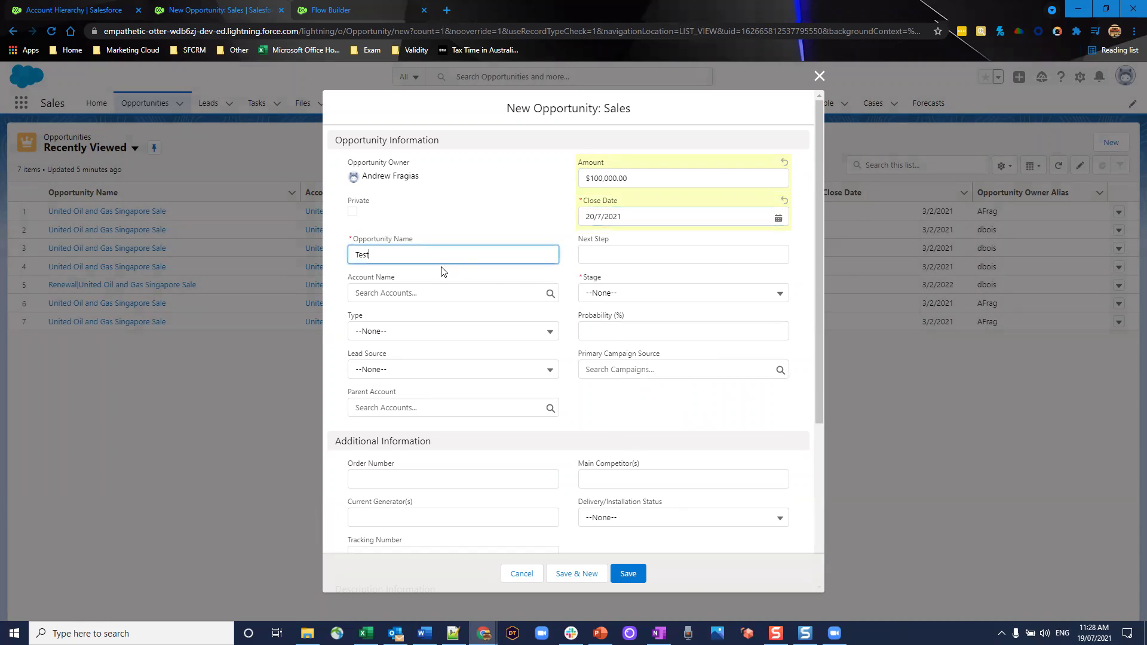
left_click(433, 291)
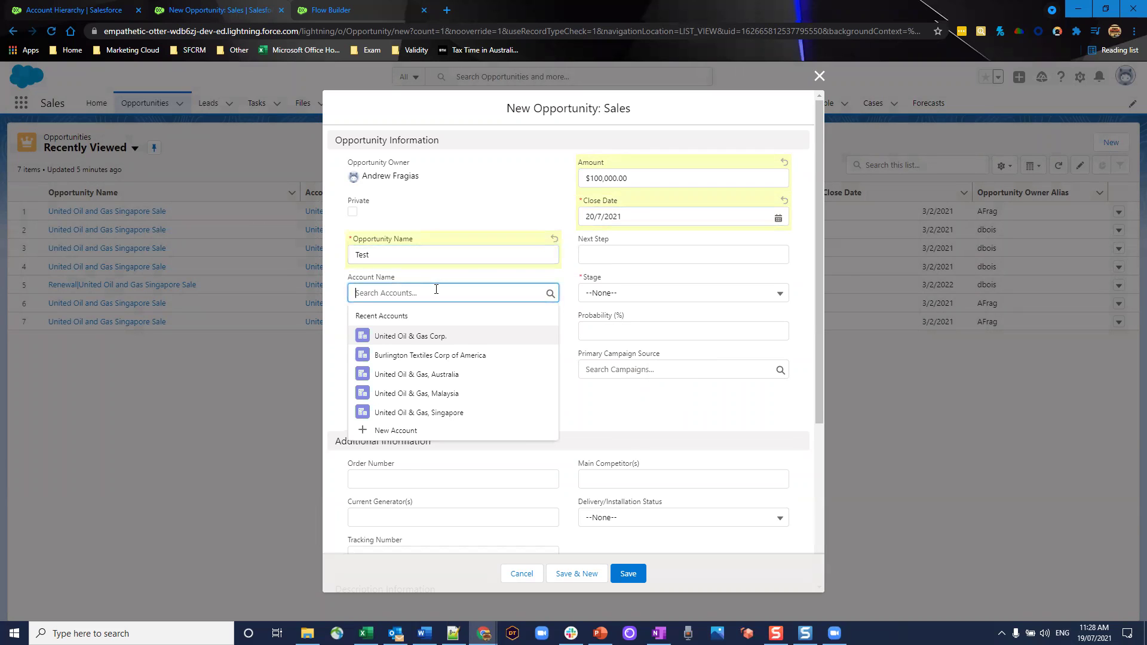
left_click(486, 411)
Set stage Prospecting and type Existing Customer - Upgrade, leave Parent Account blank, and save
left_click(621, 292)
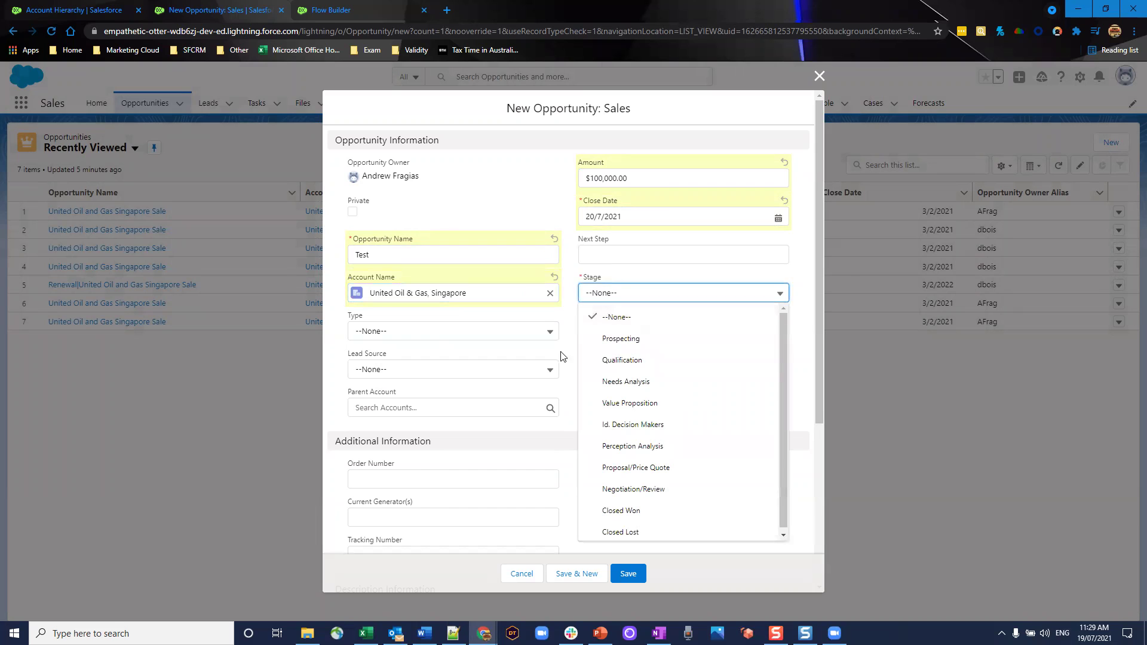
left_click(612, 348)
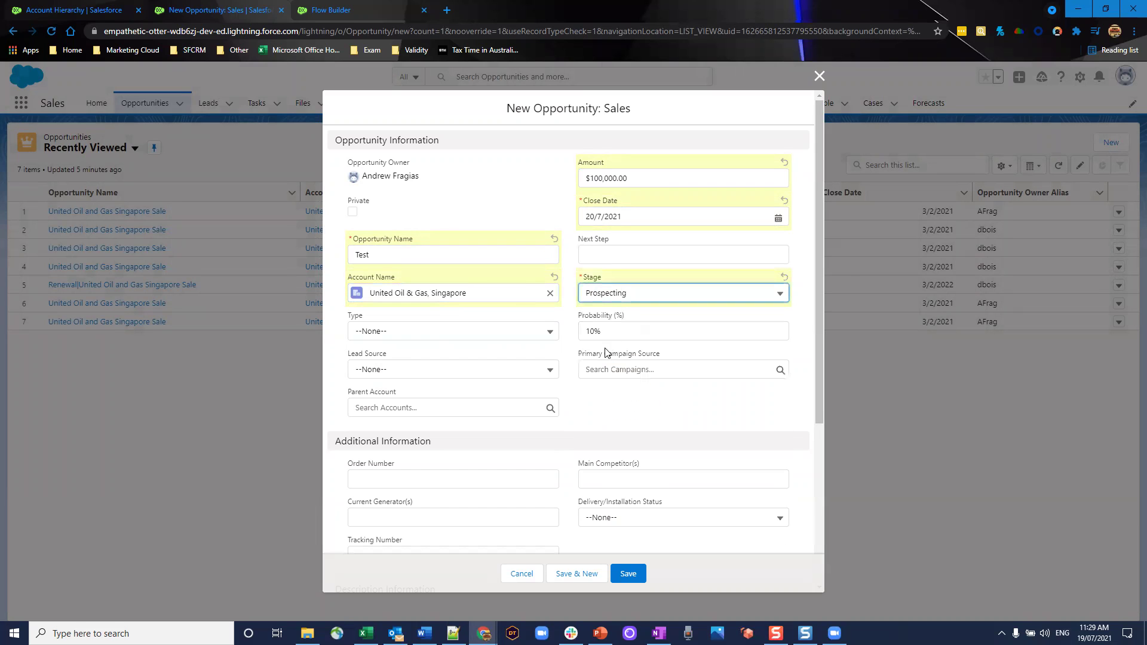
left_click(517, 333)
left_click(484, 376)
scroll(640, 380, "down", 4)
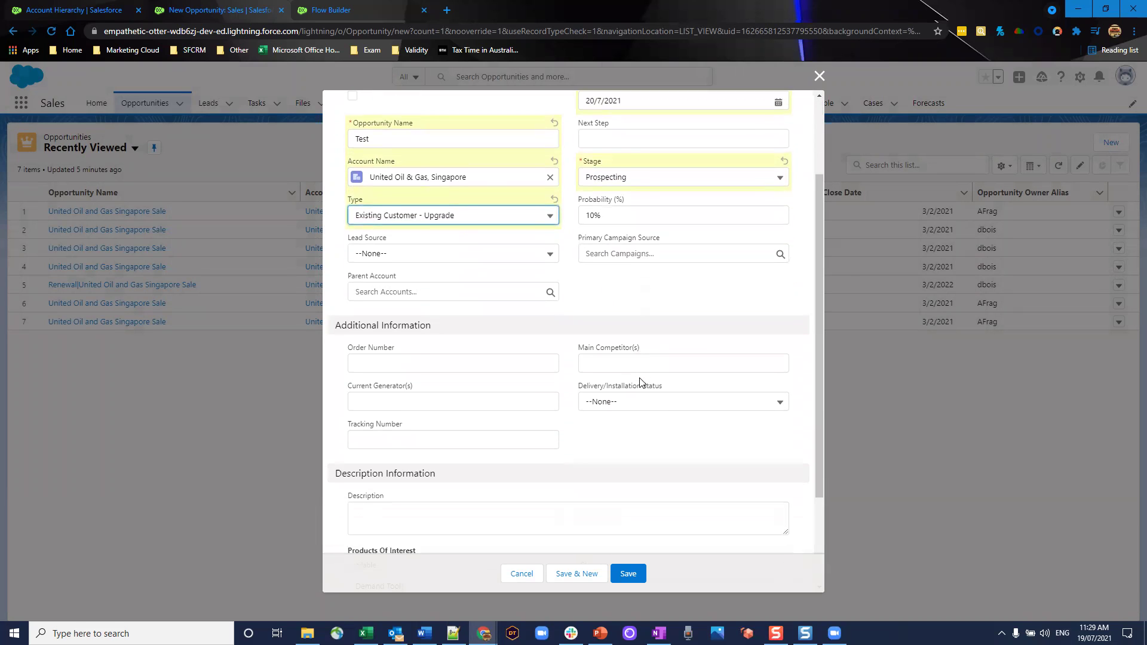
scroll(636, 382, "down", 1)
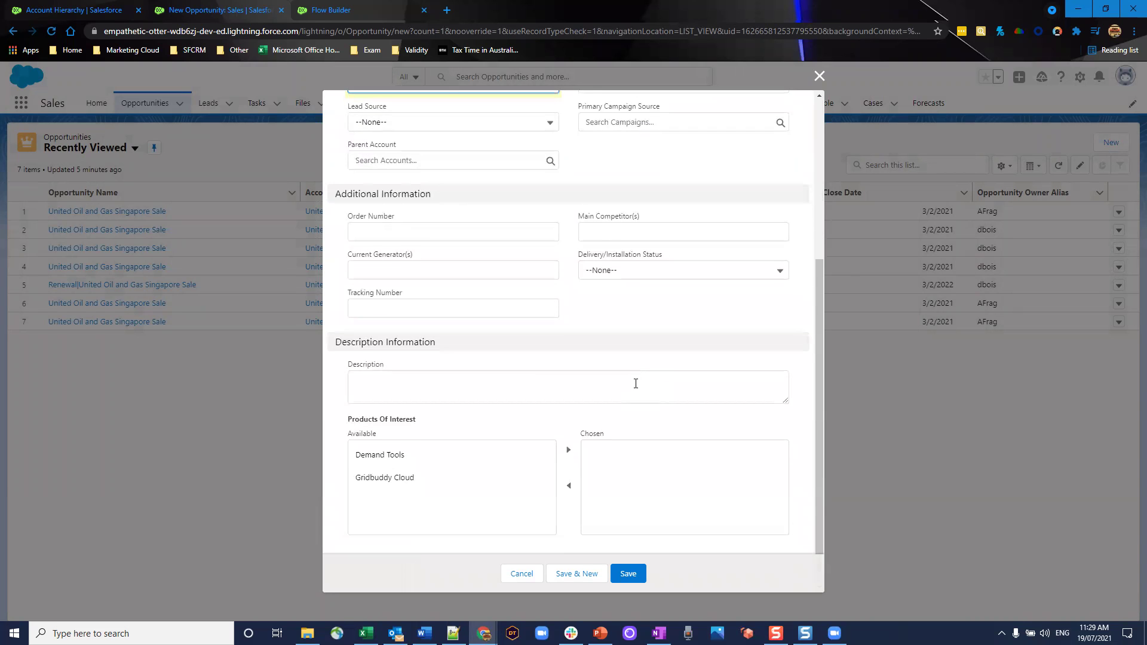
scroll(635, 384, "up", 1)
scroll(568, 269, "down", 1)
scroll(378, 161, "up", 3)
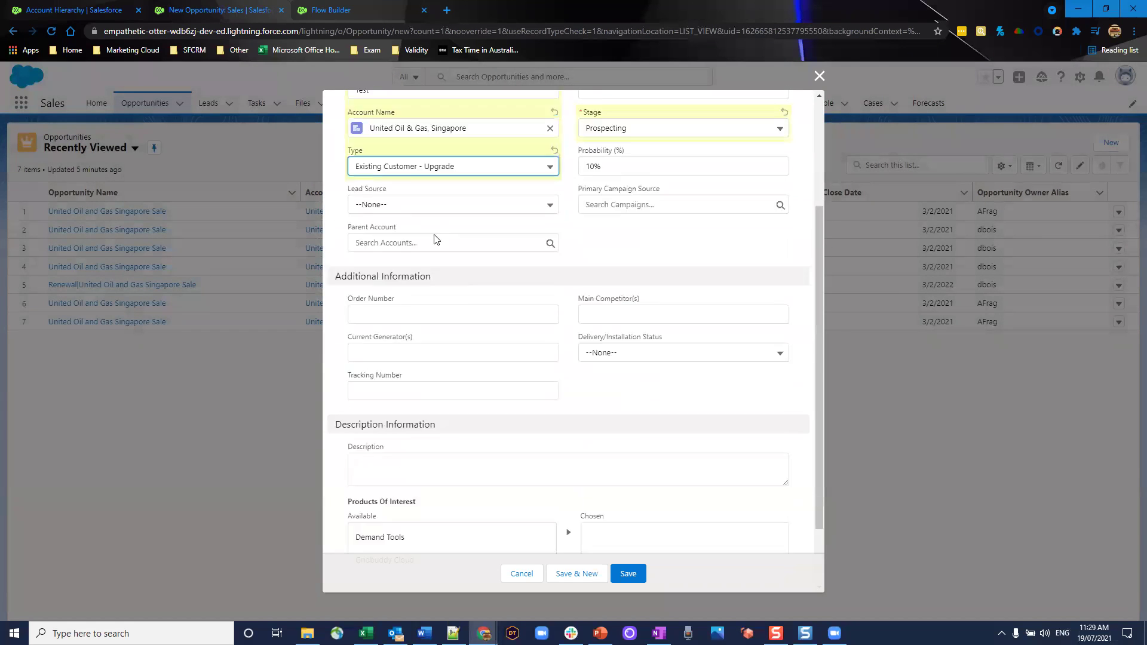
left_click(641, 575)
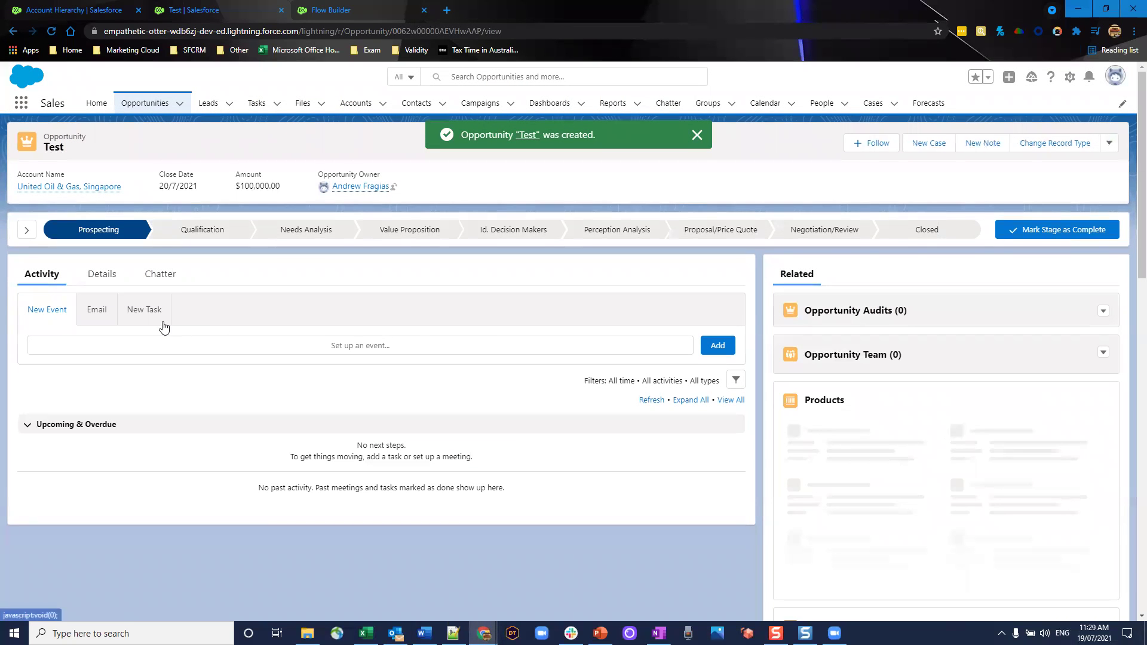
Open the Test opportunity's Details and reload to see Parent Account United Oil & Gas Corp
left_click(112, 275)
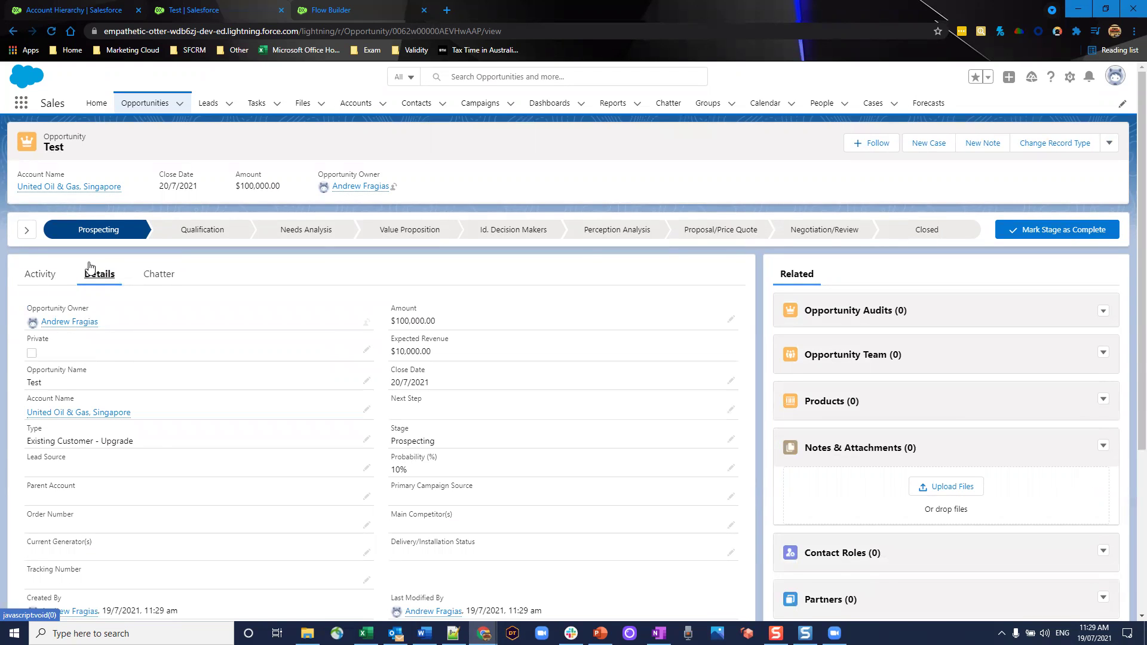
key("F5")
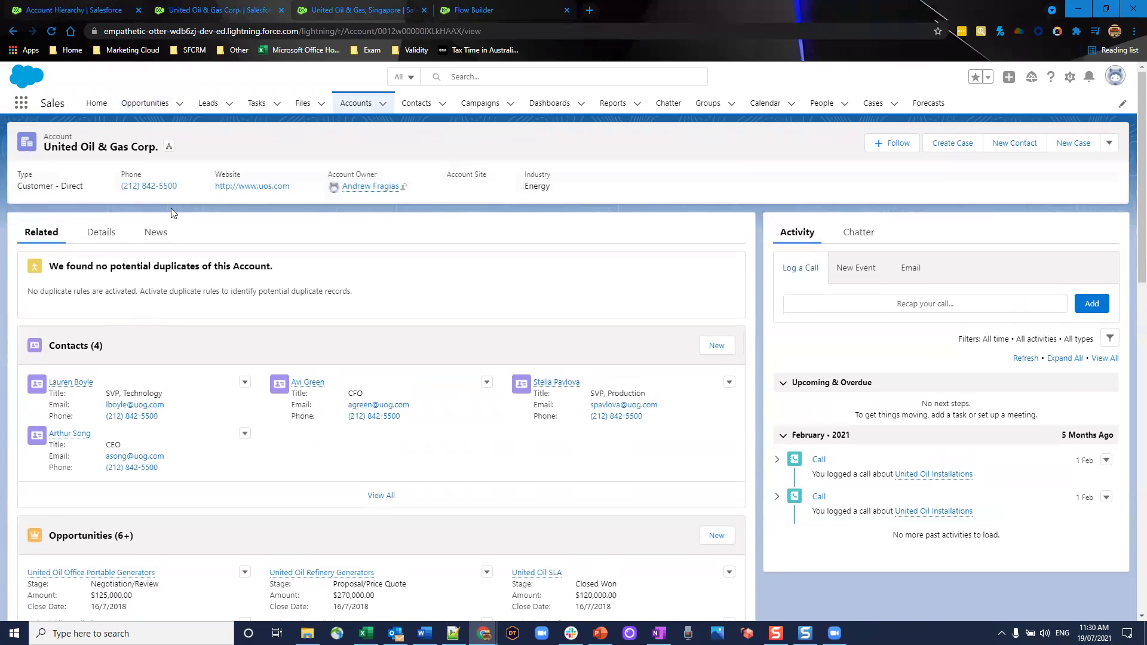
Scroll United Oil & Gas Corp.'s record to its Child Account Opportunities list from UK, Singapore and Australia
scroll(144, 287, "down", 6)
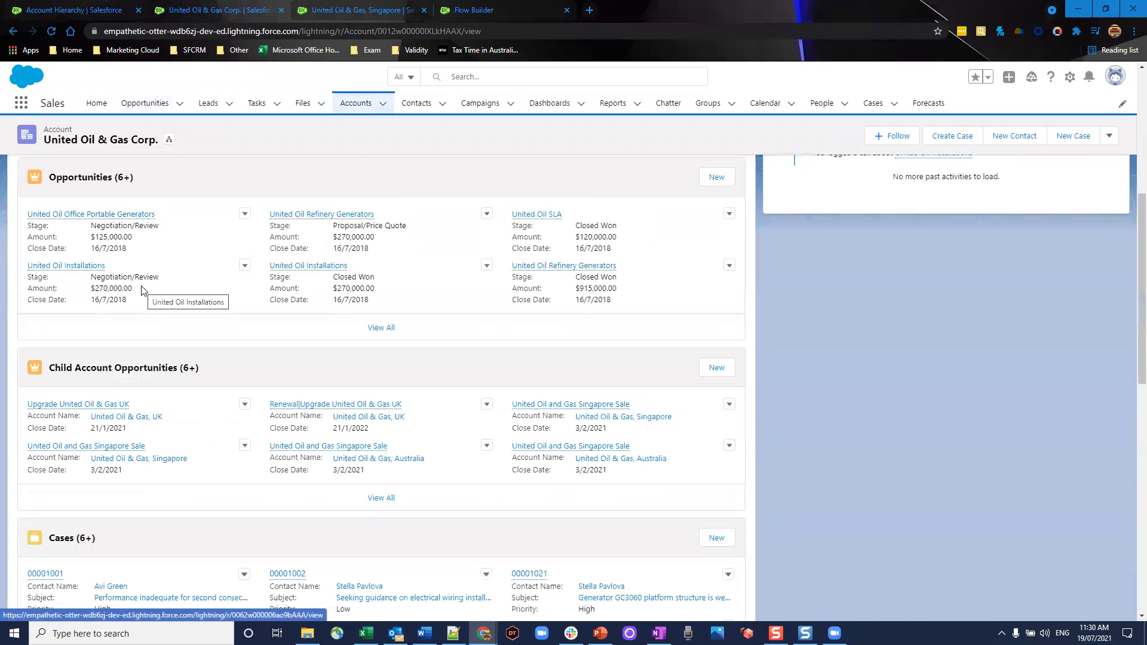
scroll(143, 289, "down", 2)
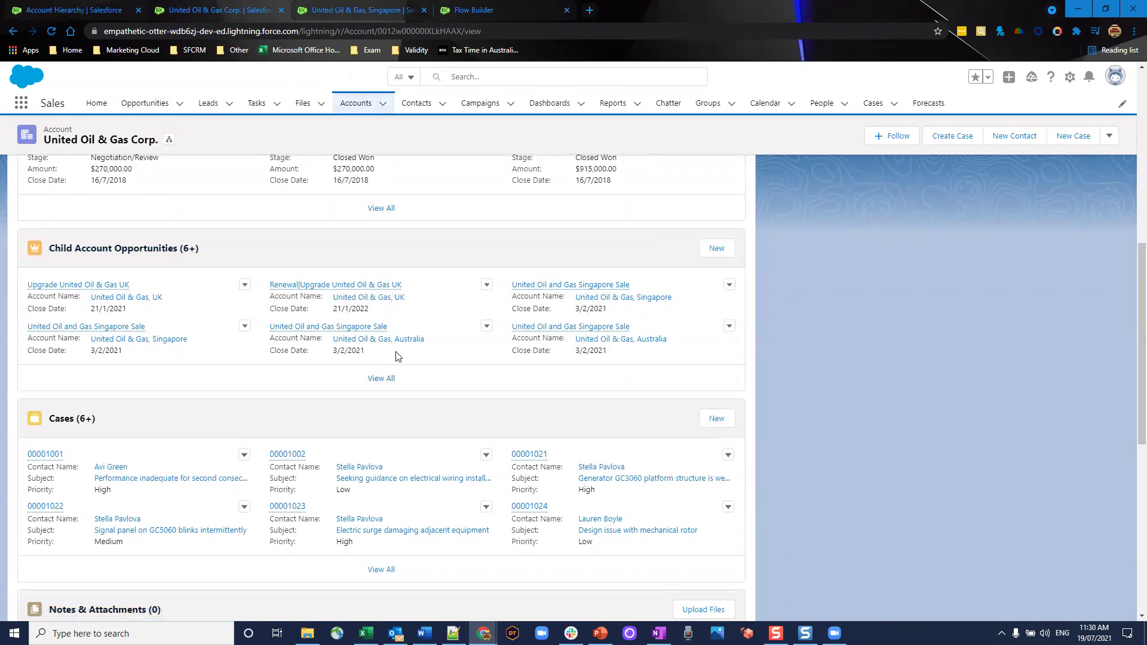
scroll(384, 382, "up", 3)
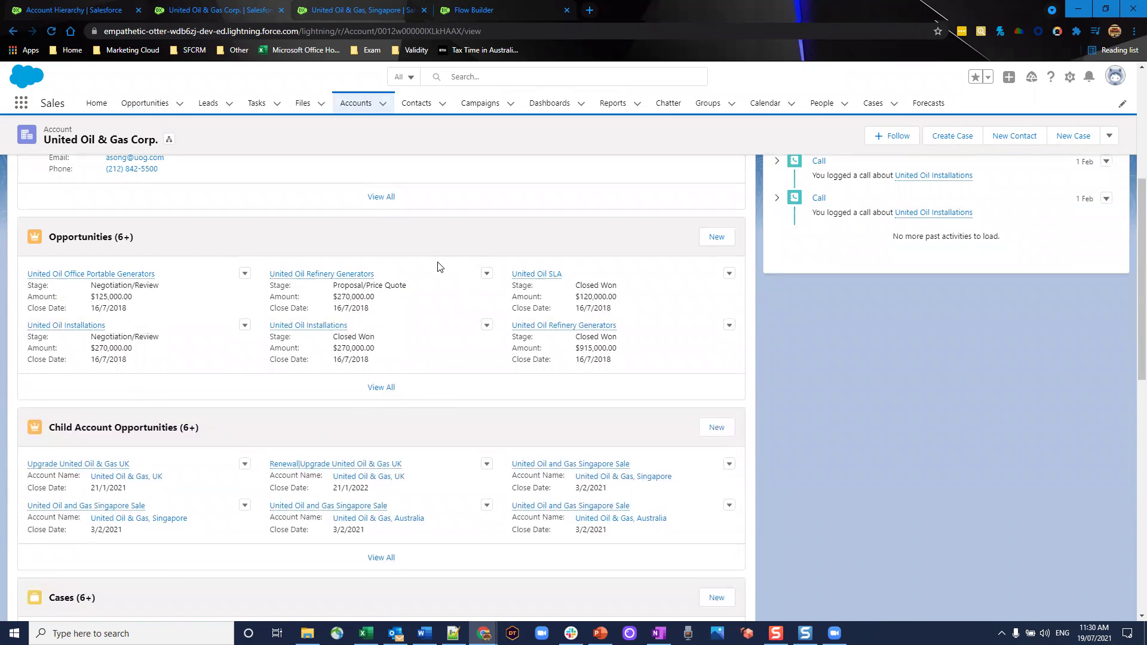
scroll(440, 272, "down", 3)
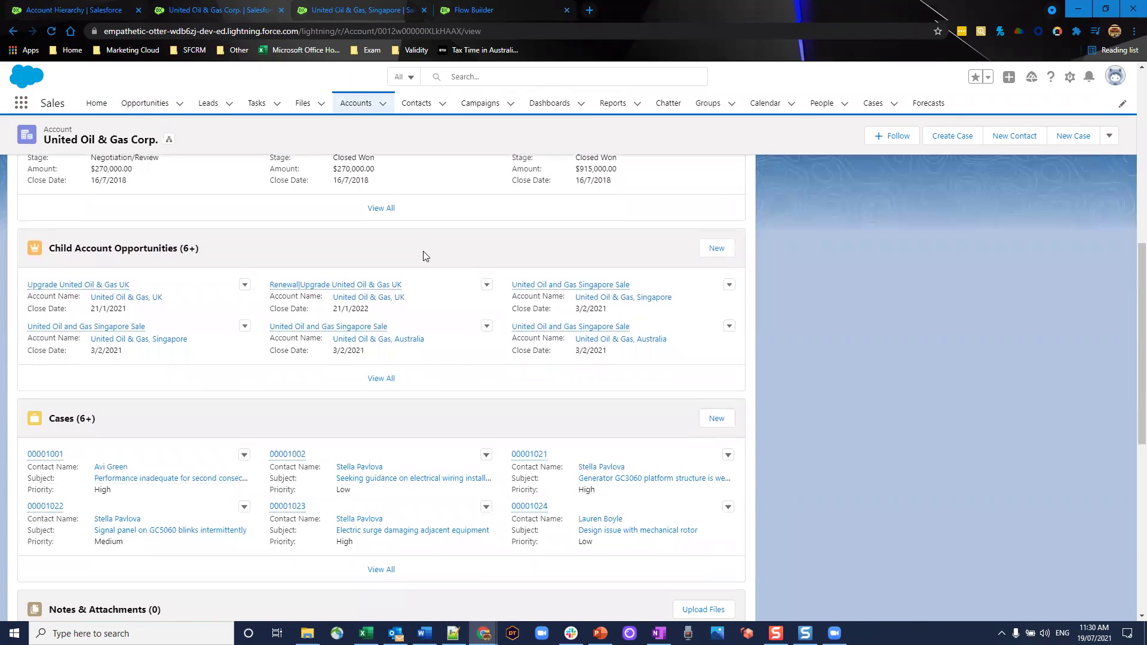